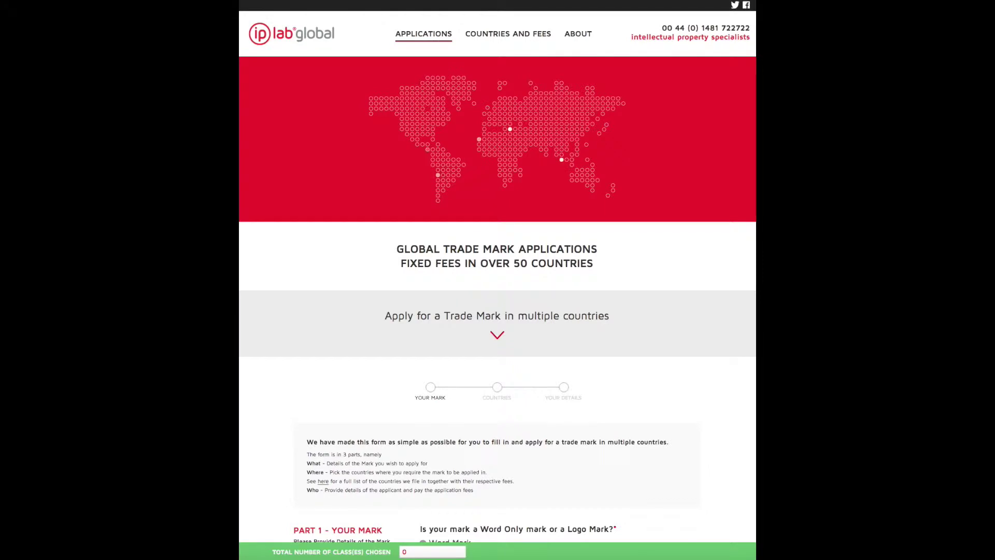
Switch the mark type to a logo mark, then set it back to word only
scroll(497, 280, down, 1)
scroll(497, 280, down, 1)
scroll(497, 280, down, 3)
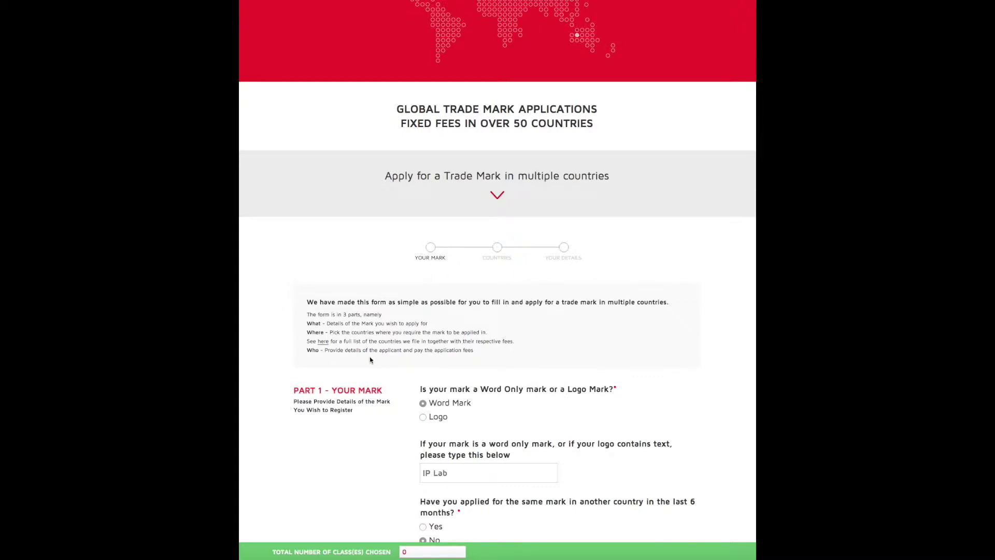
scroll(262, 323, down, 3)
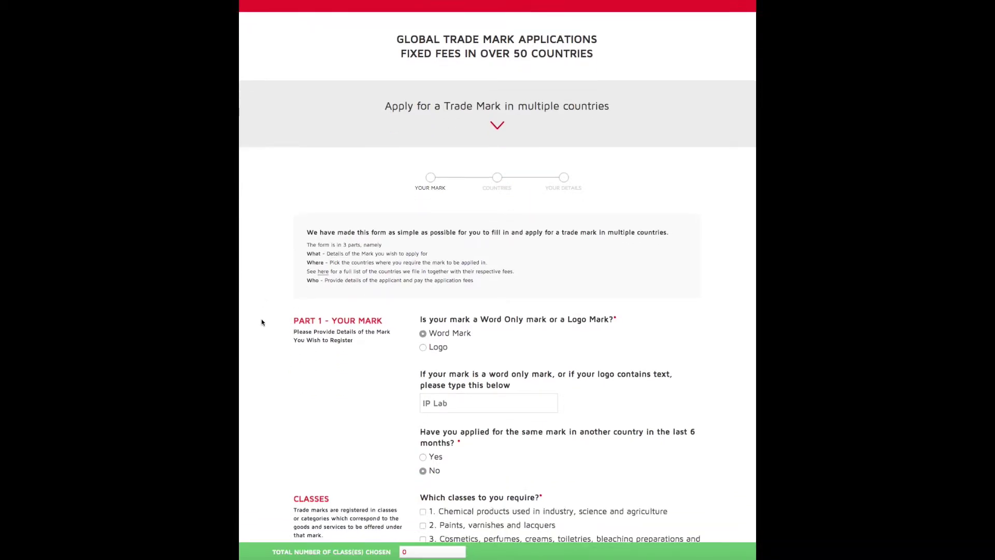
scroll(263, 323, down, 2)
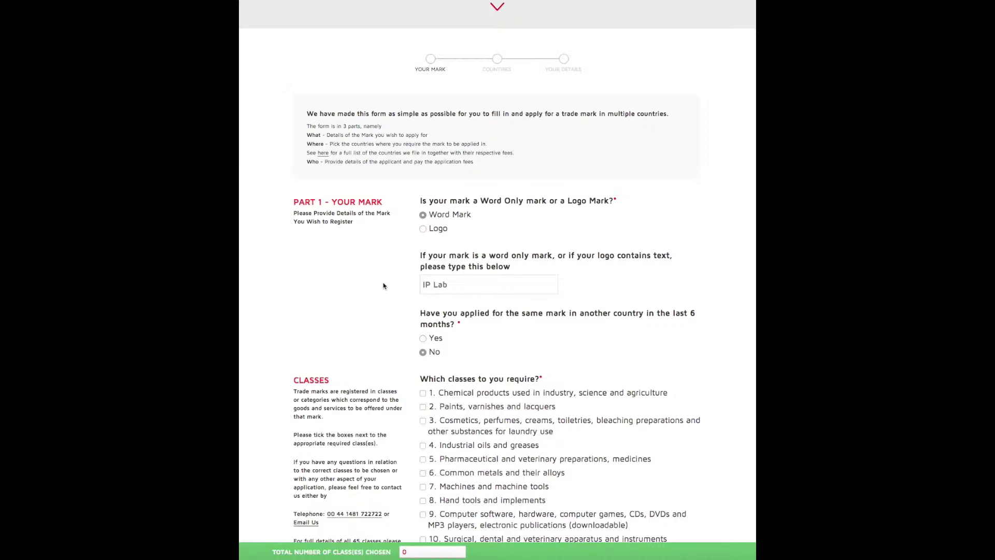
click(423, 229)
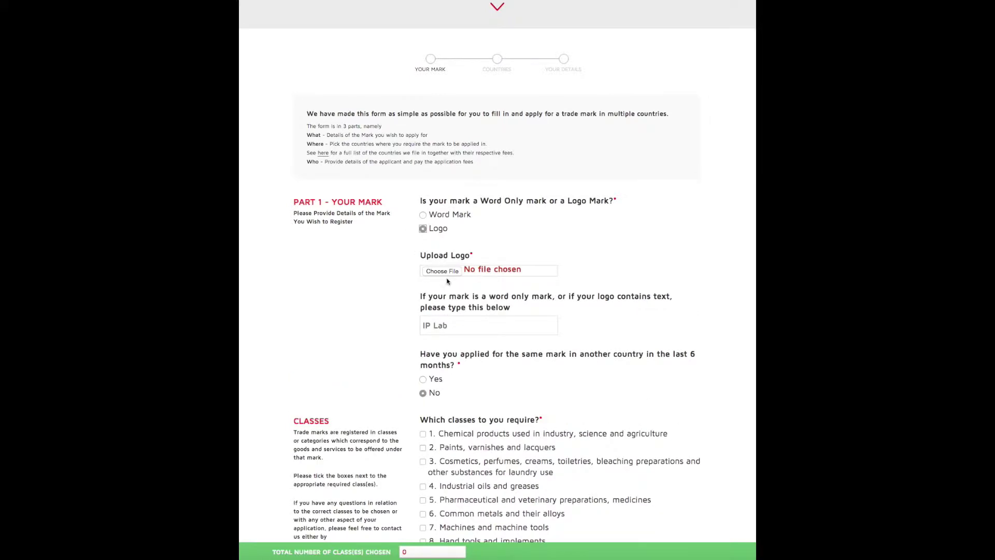
click(423, 216)
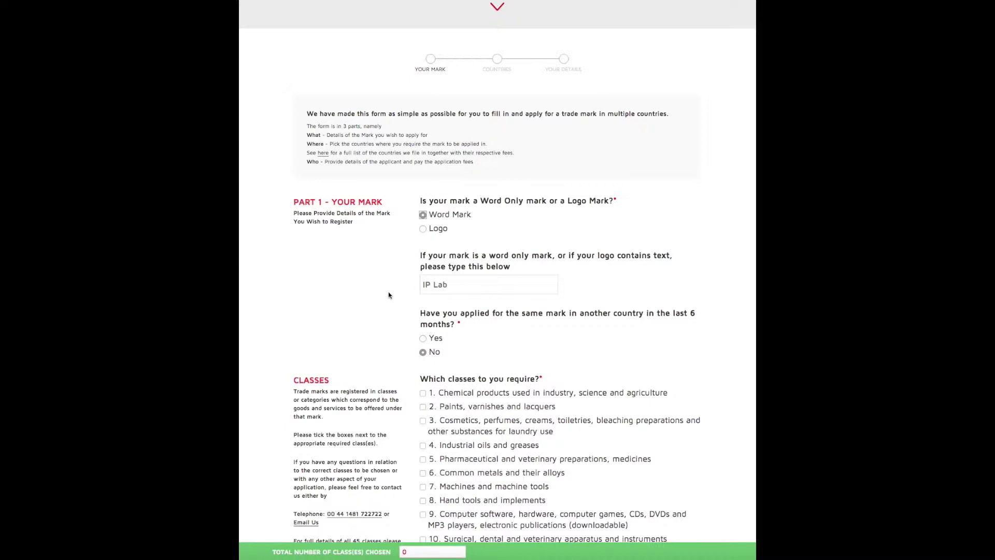
Answer yes to the earlier-application question, then change it back to no
scroll(389, 295, down, 3)
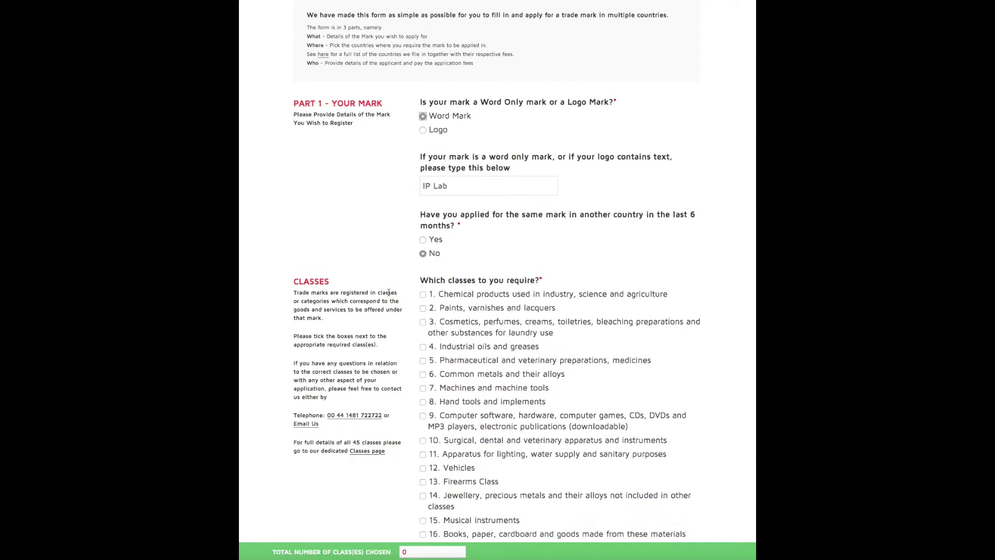
scroll(389, 292, down, 2)
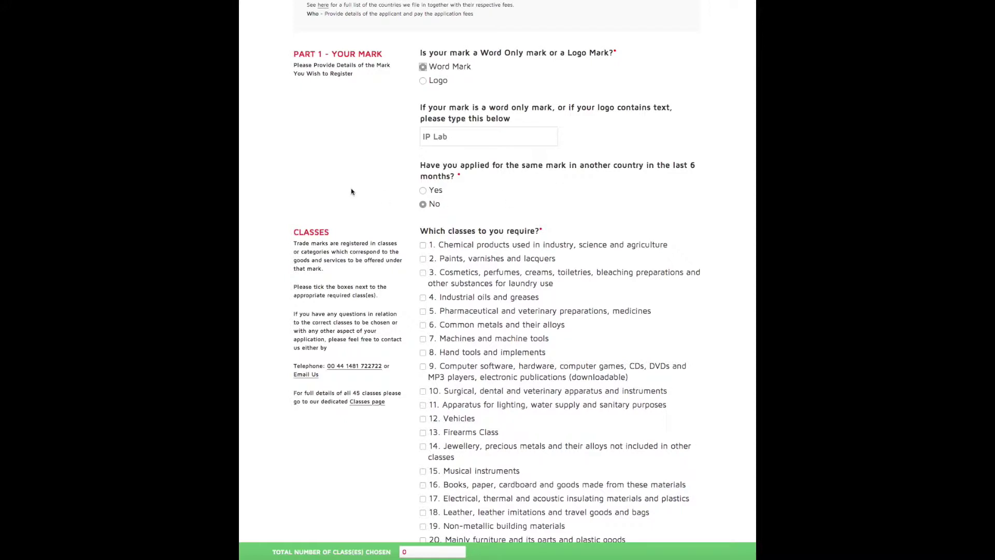
click(423, 191)
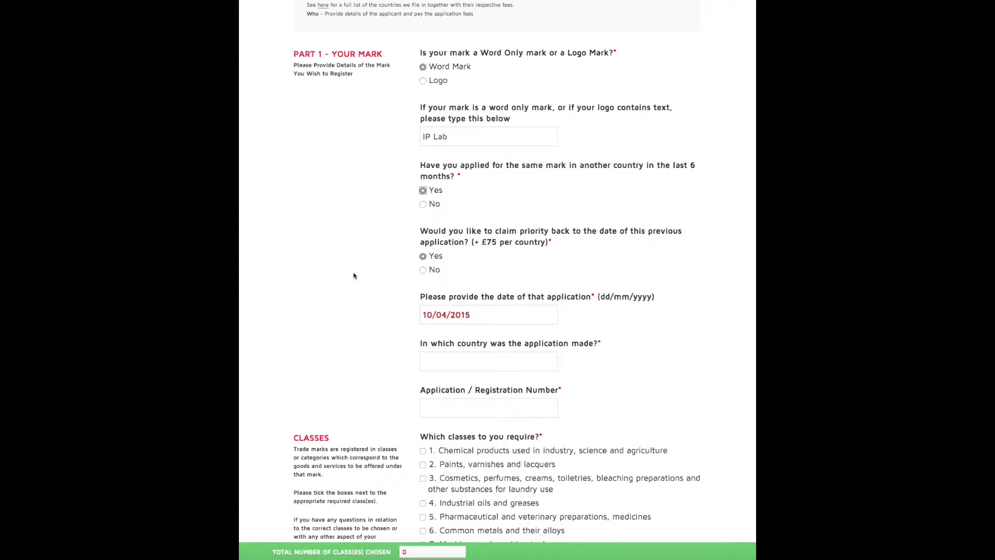
click(424, 205)
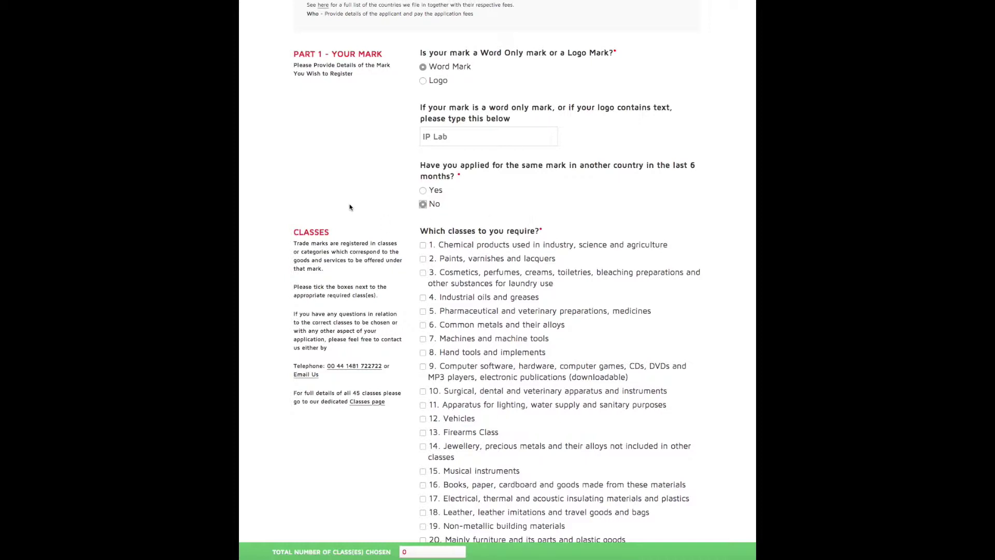
Tick class 45 Legal services and enter its description box, ticking then unticking class 44
scroll(352, 210, down, 4)
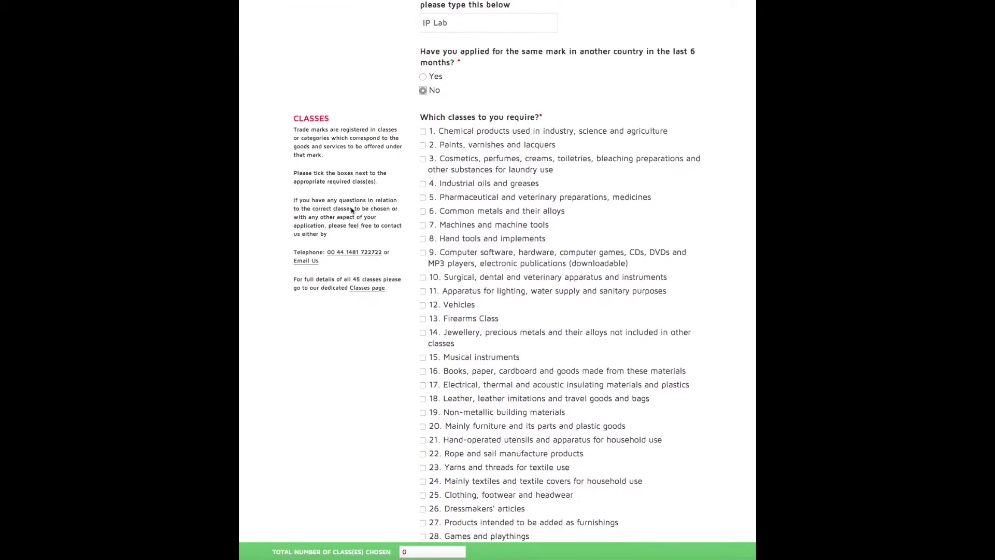
scroll(353, 211, down, 1)
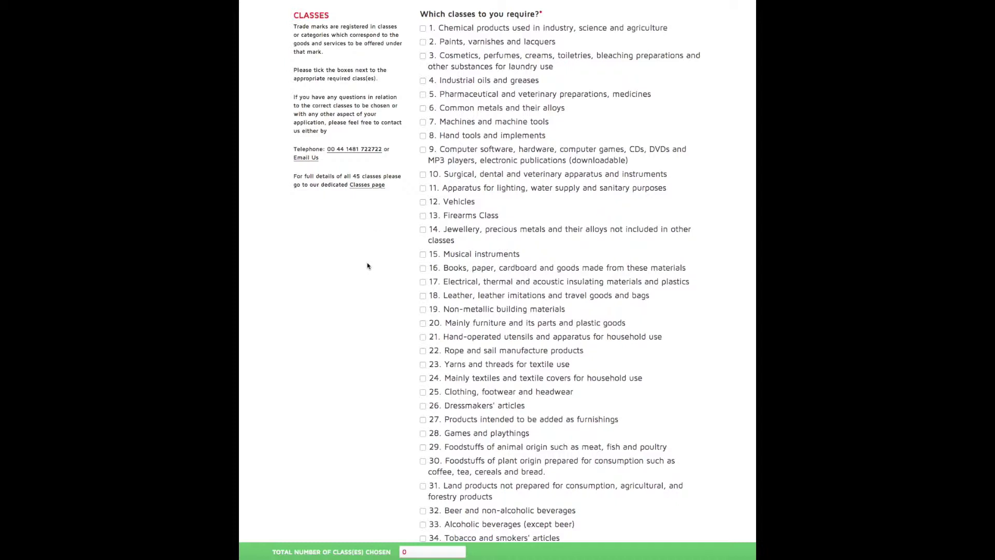
scroll(367, 266, down, 2)
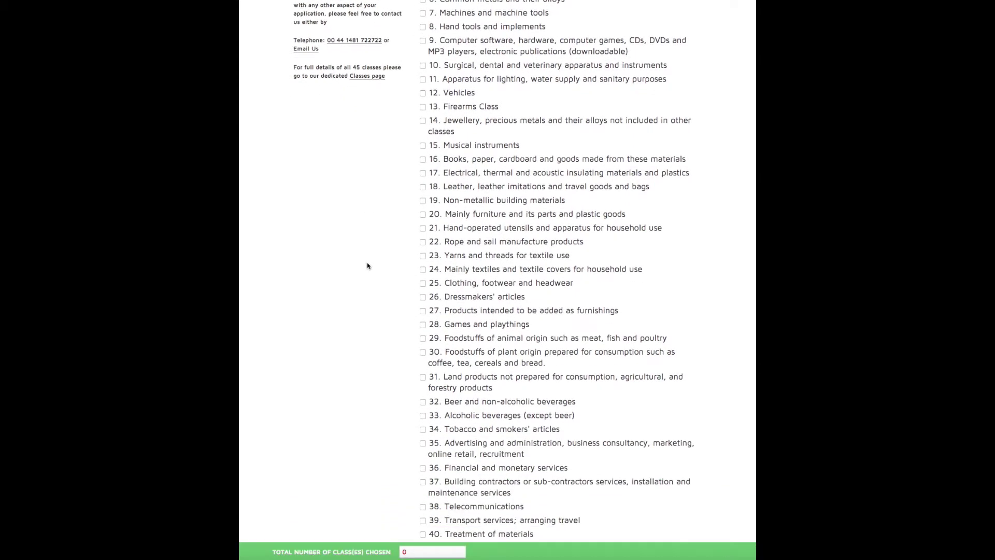
scroll(367, 266, down, 4)
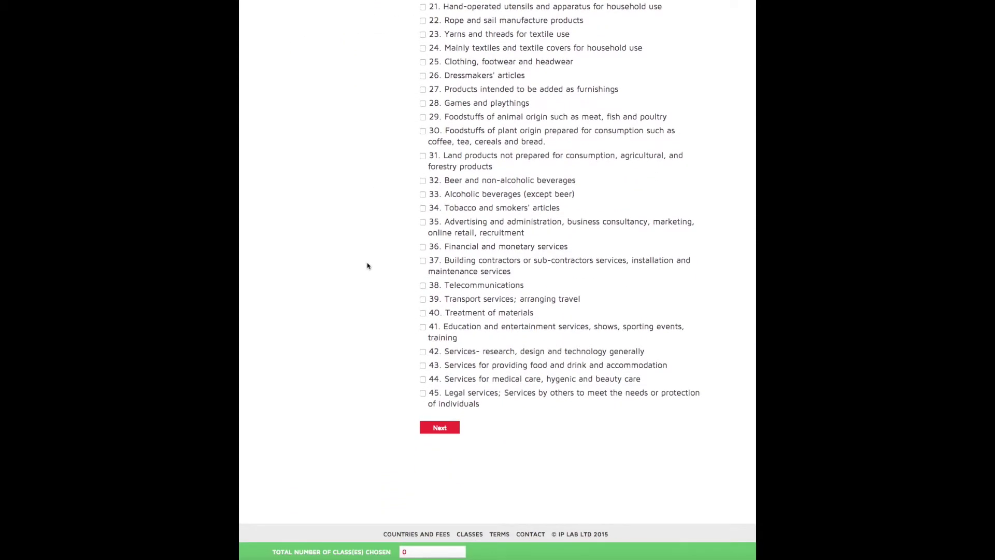
click(423, 393)
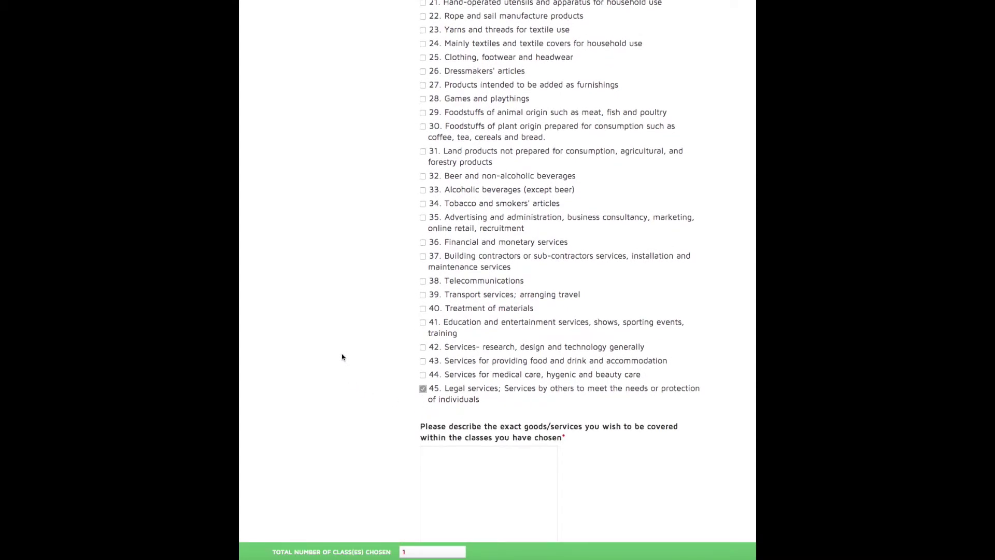
scroll(342, 357, down, 2)
click(432, 361)
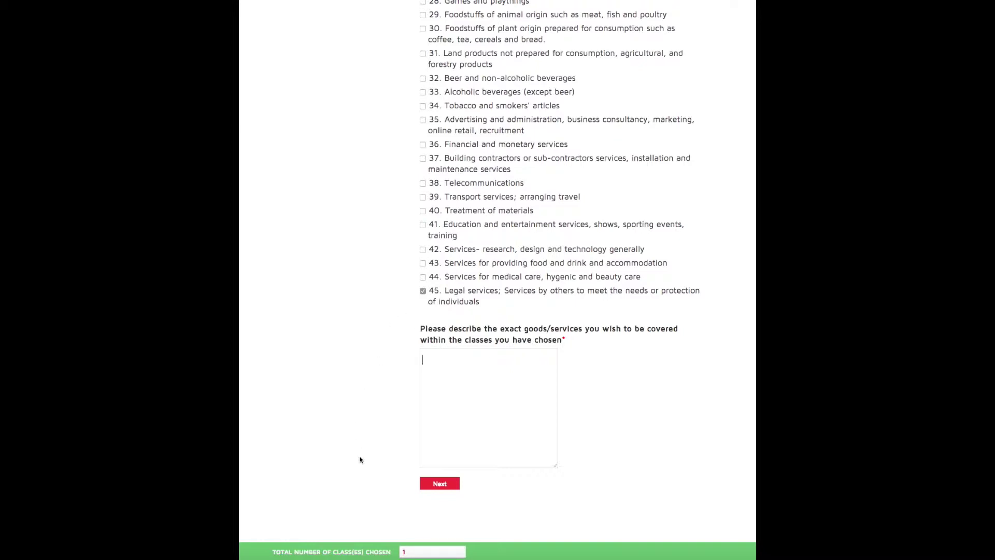
scroll(376, 487, up, 1)
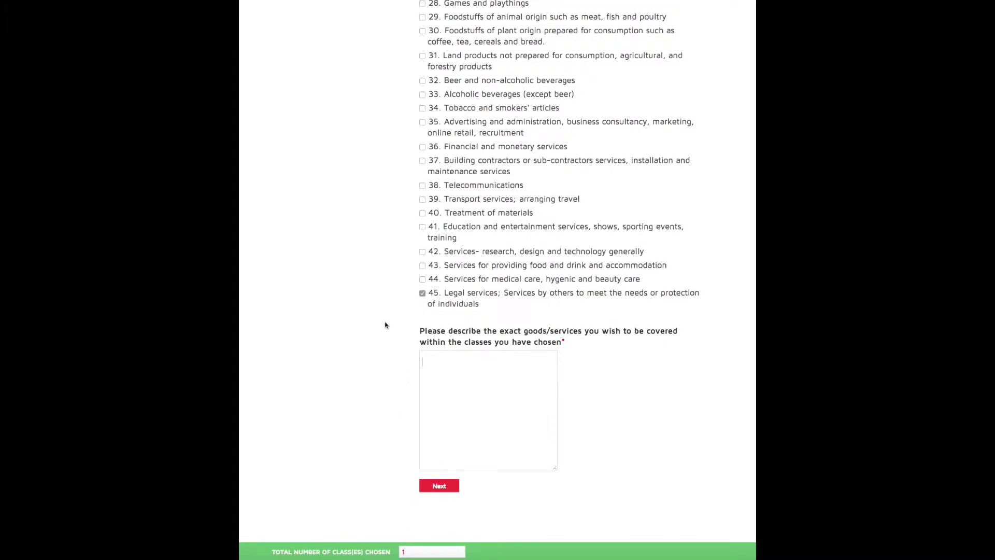
click(423, 280)
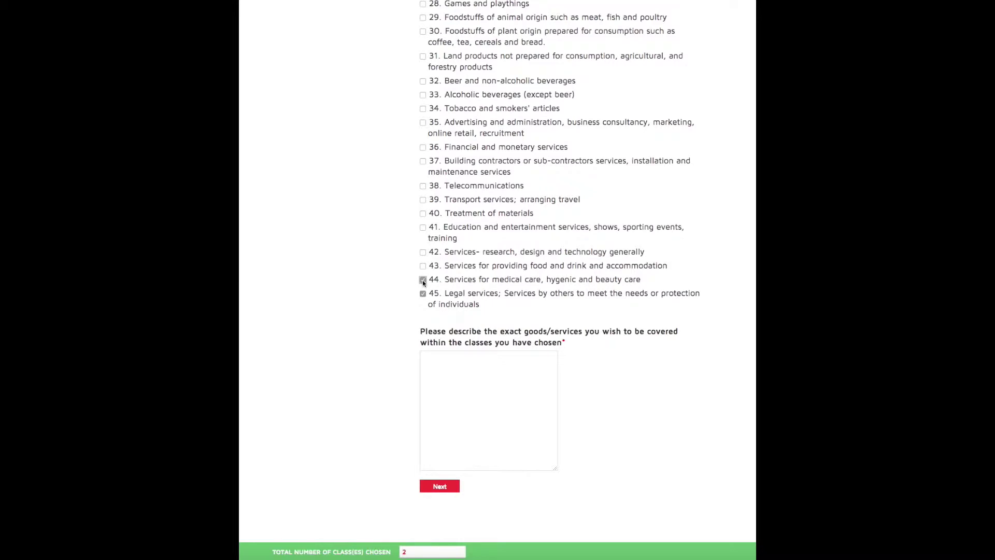
click(423, 280)
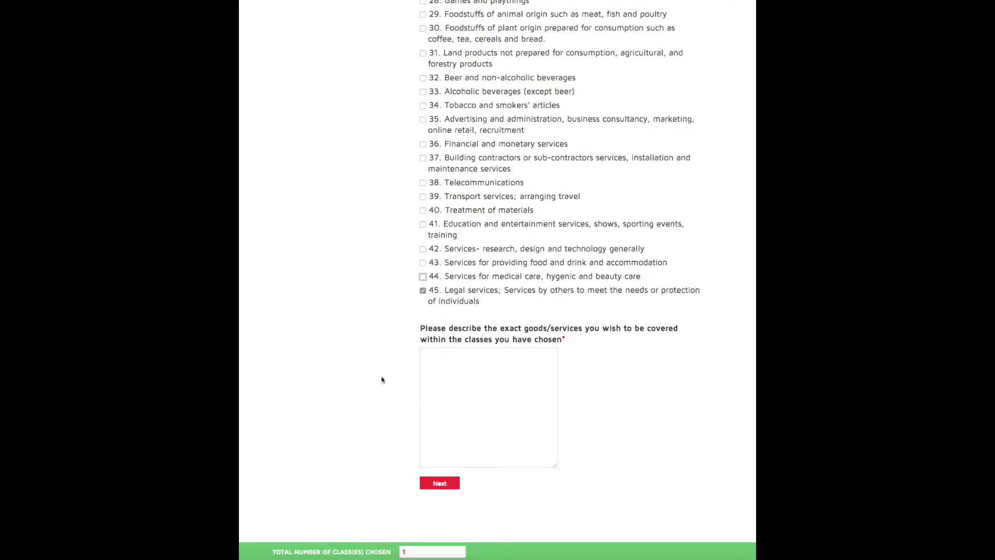
Enter 'trade mark services; domain name registration services' as the class 45 goods/services description
key(Tab)
key(Tab)
text(trade mark services; domain)
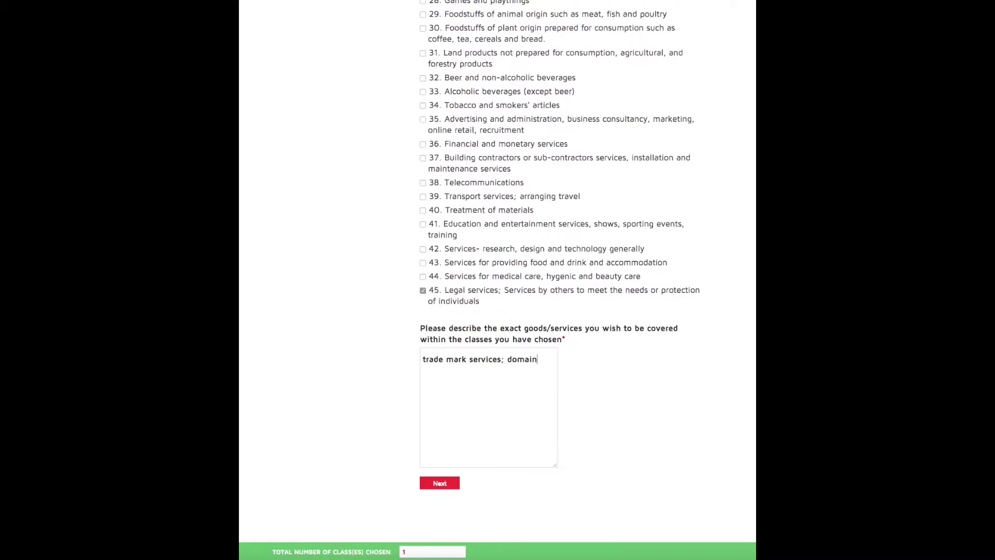
text( name registration services)
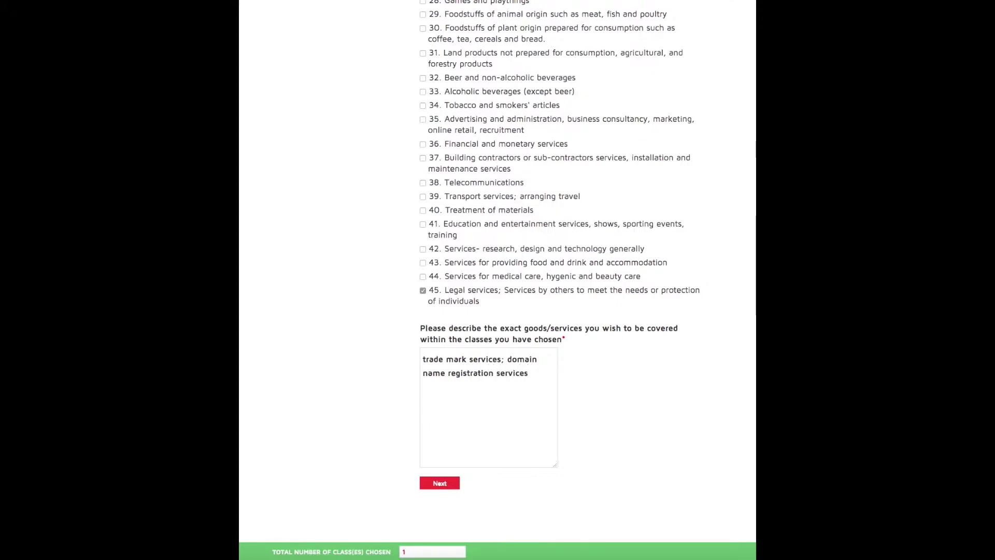
click(389, 404)
scroll(386, 402, up, 1)
scroll(364, 420, up, 1)
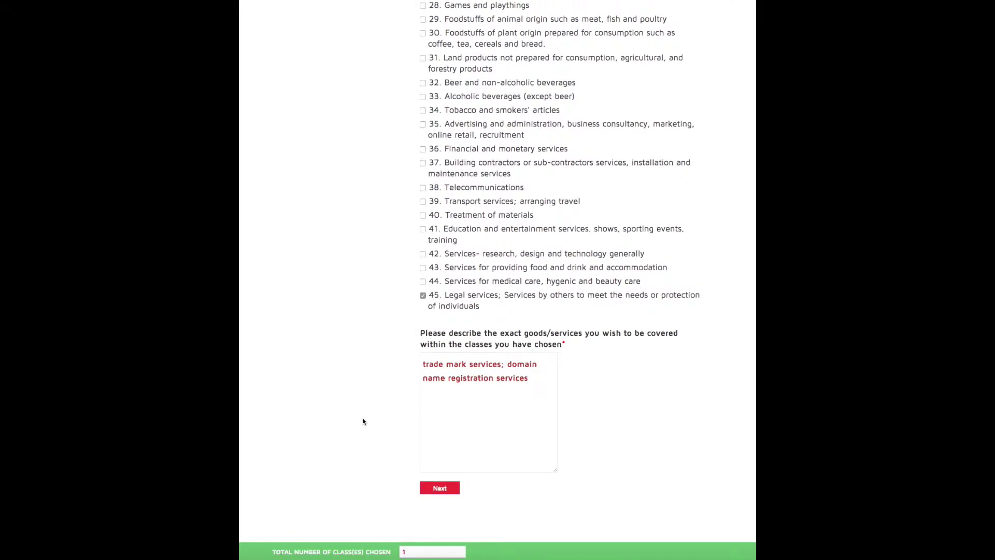
Continue to the Part 2 Countries list and tick Australia
click(434, 488)
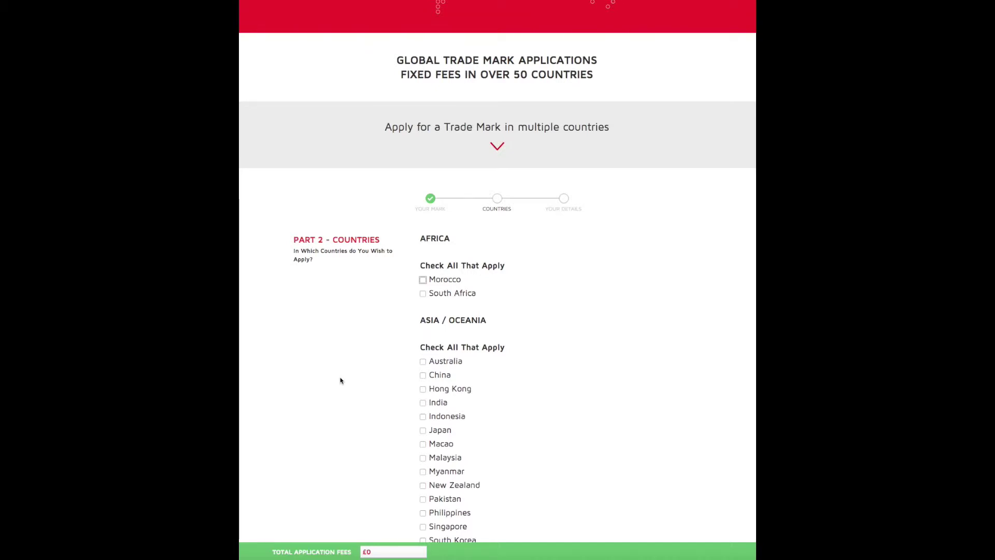
scroll(340, 381, down, 3)
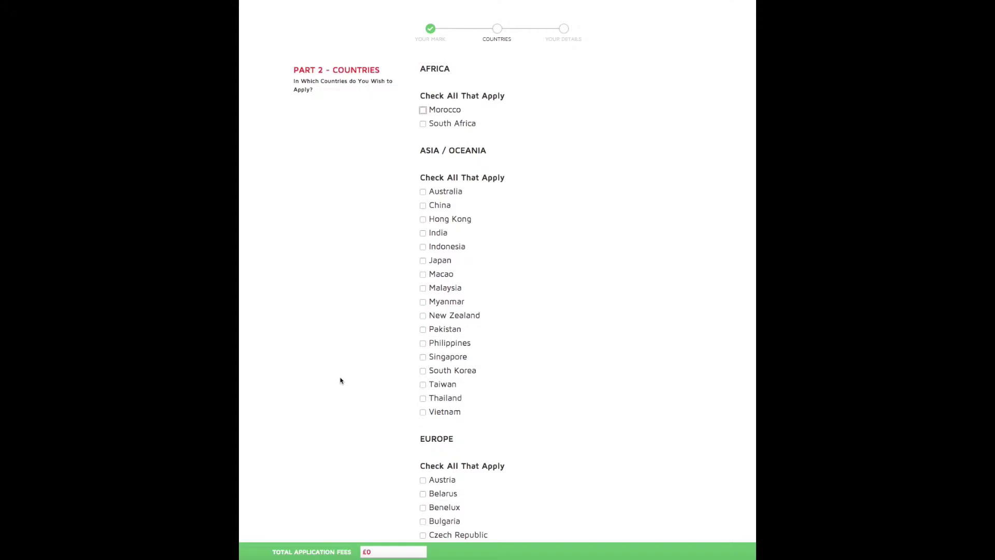
scroll(371, 233, down, 1)
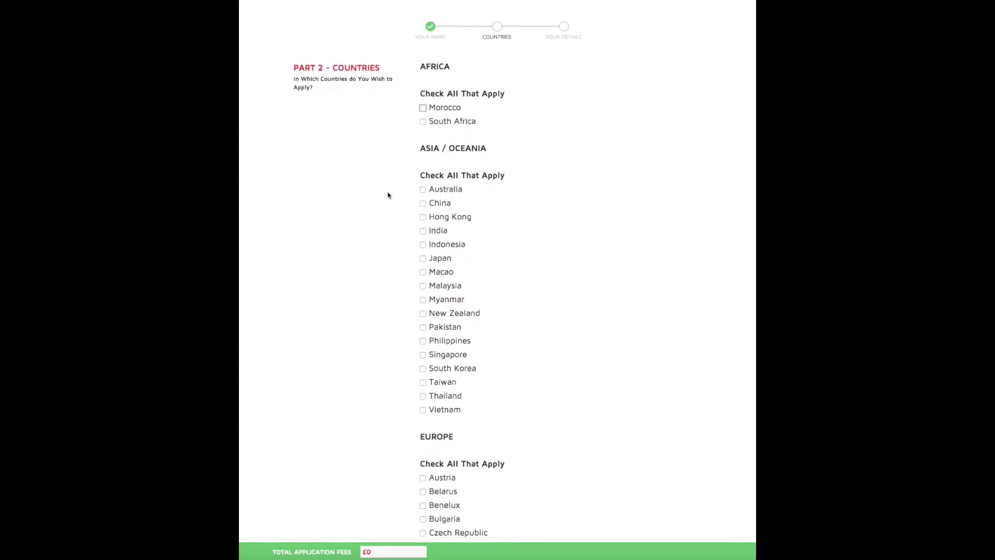
click(422, 190)
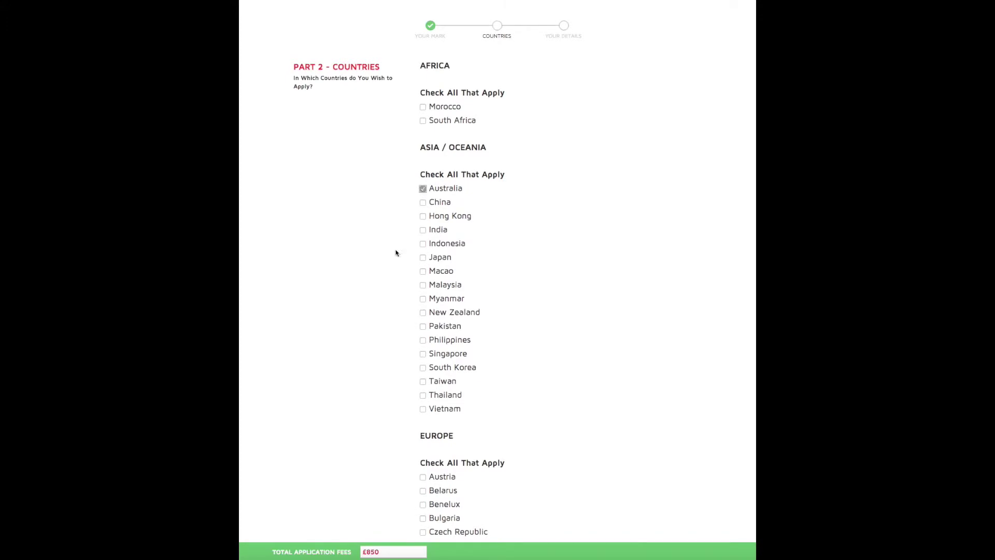
scroll(382, 260, down, 3)
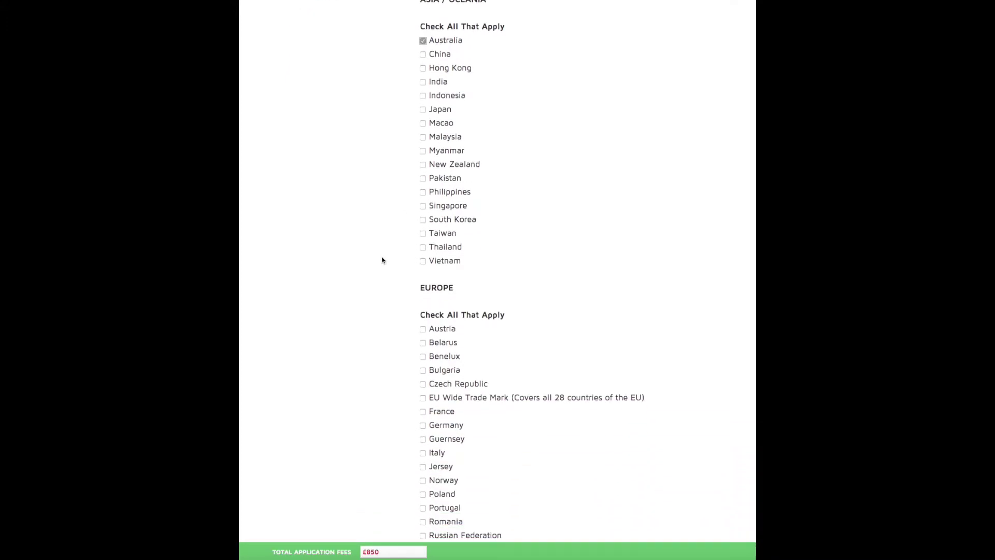
scroll(383, 260, up, 1)
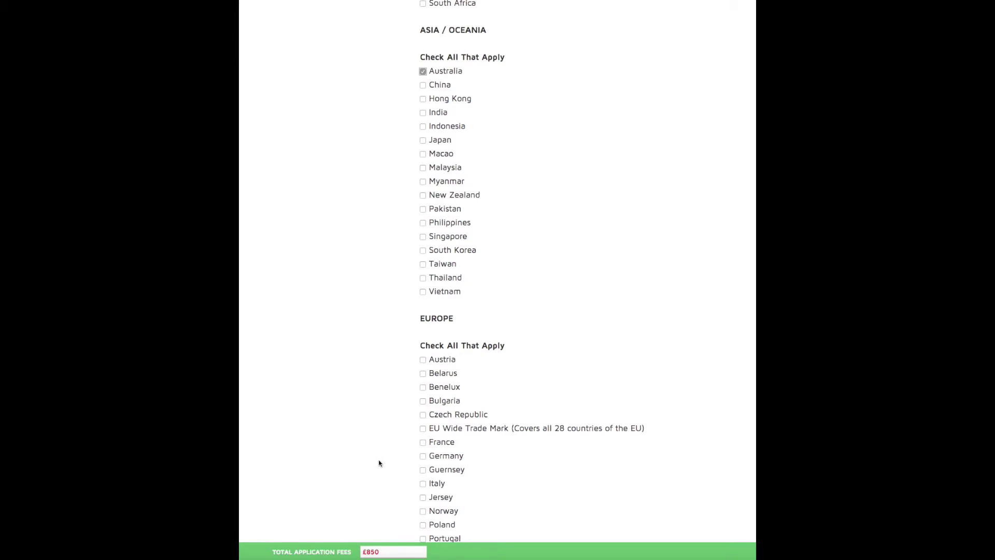
Add the EU Wide Trade Mark and USA, bringing total fees to £2,775
scroll(380, 463, down, 3)
scroll(380, 463, up, 3)
scroll(379, 463, down, 4)
click(423, 231)
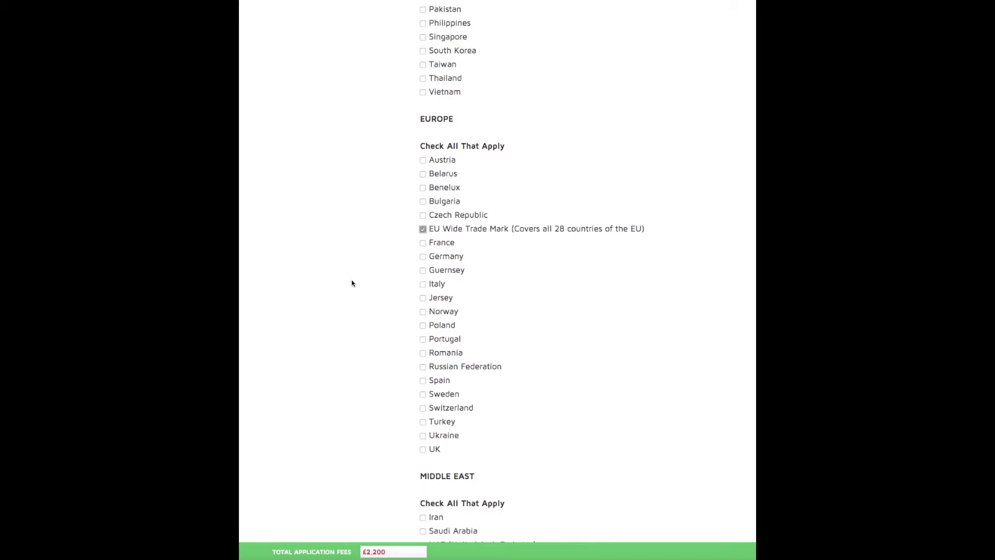
scroll(350, 311, down, 5)
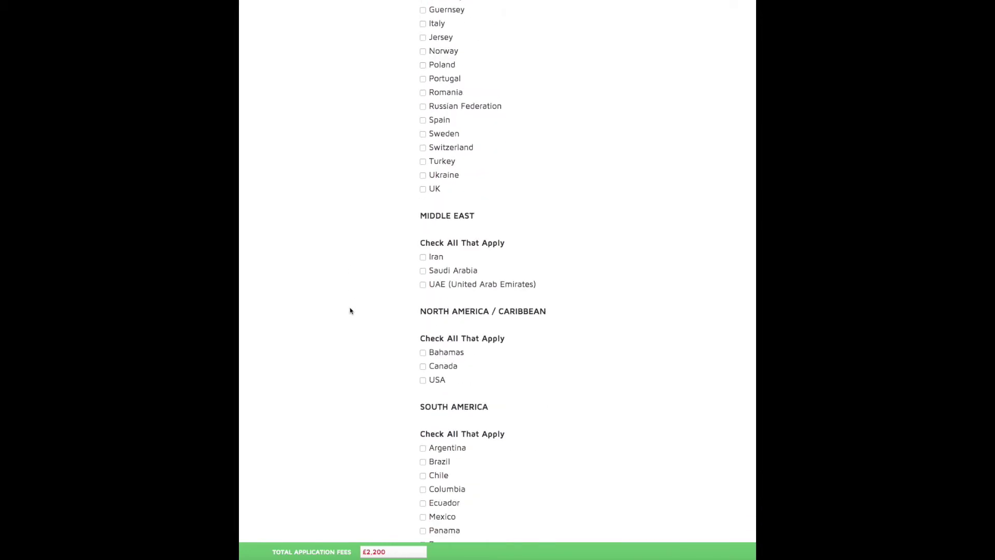
scroll(350, 311, down, 2)
click(423, 309)
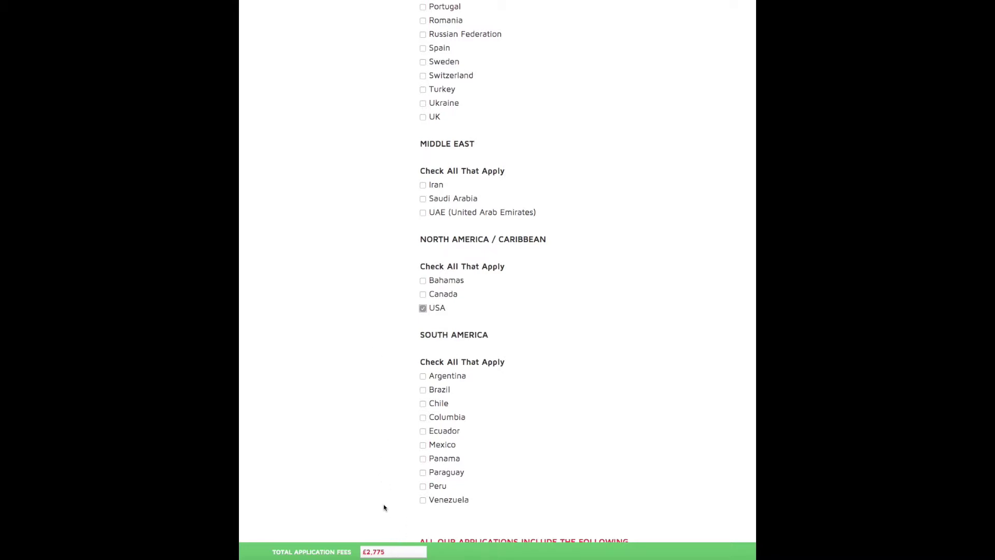
scroll(380, 468, down, 3)
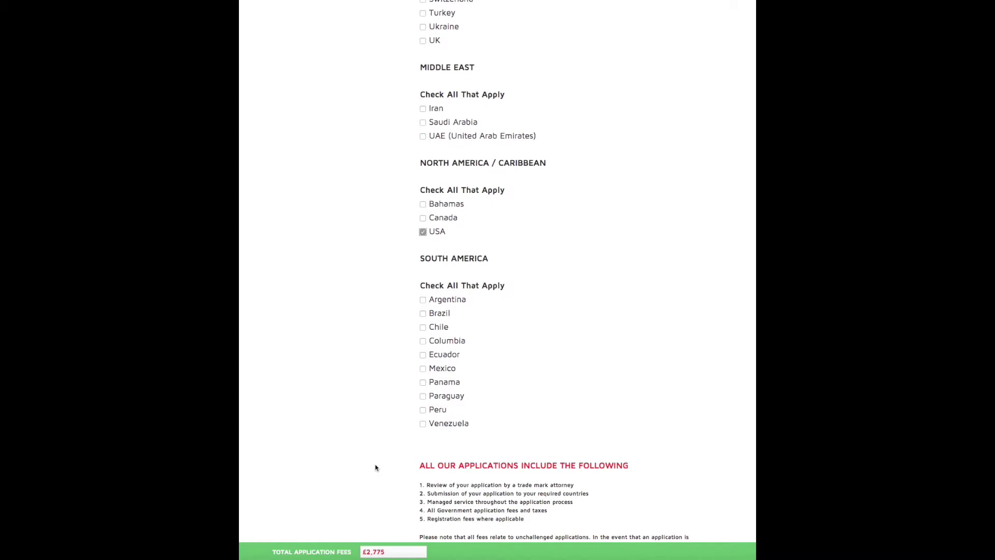
scroll(376, 468, down, 8)
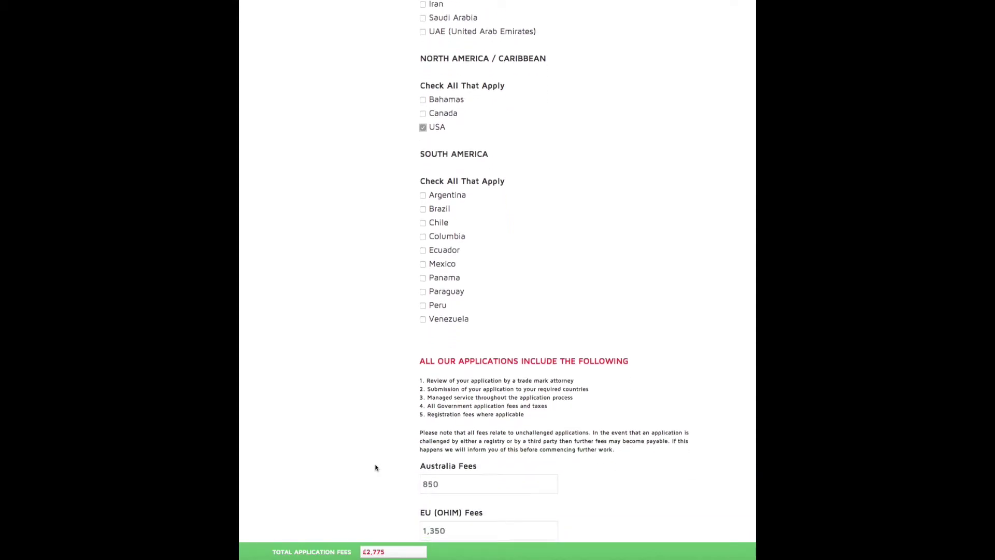
Advance from the Countries step to Part 3 – Your Details, with £2,775 due
scroll(376, 468, down, 5)
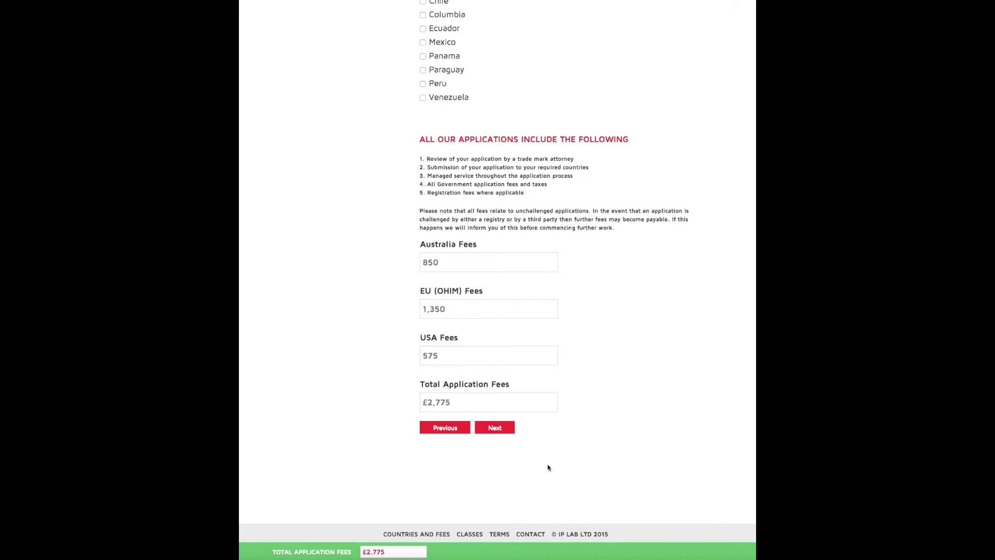
click(493, 428)
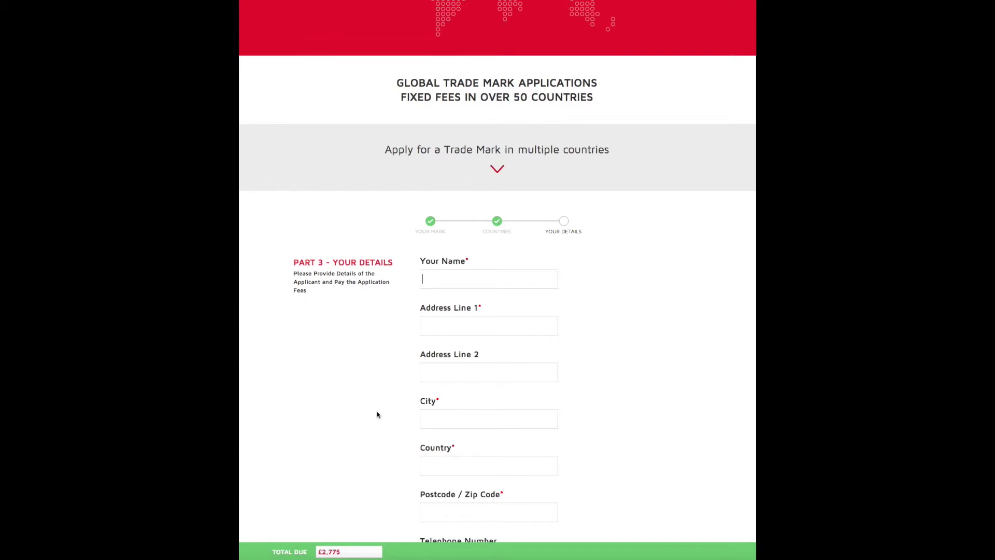
Fill in the applicant name IP Lab Limited plus its address line, city, country and postcode
scroll(377, 415, down, 1)
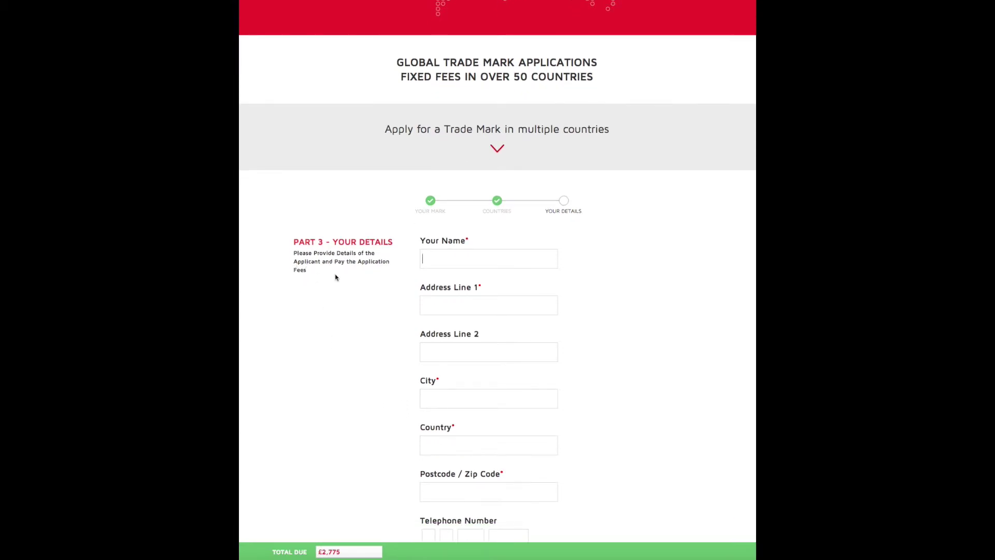
text(IP)
text( Lab Lim)
text(ited)
text(PO Box)
text( 4)
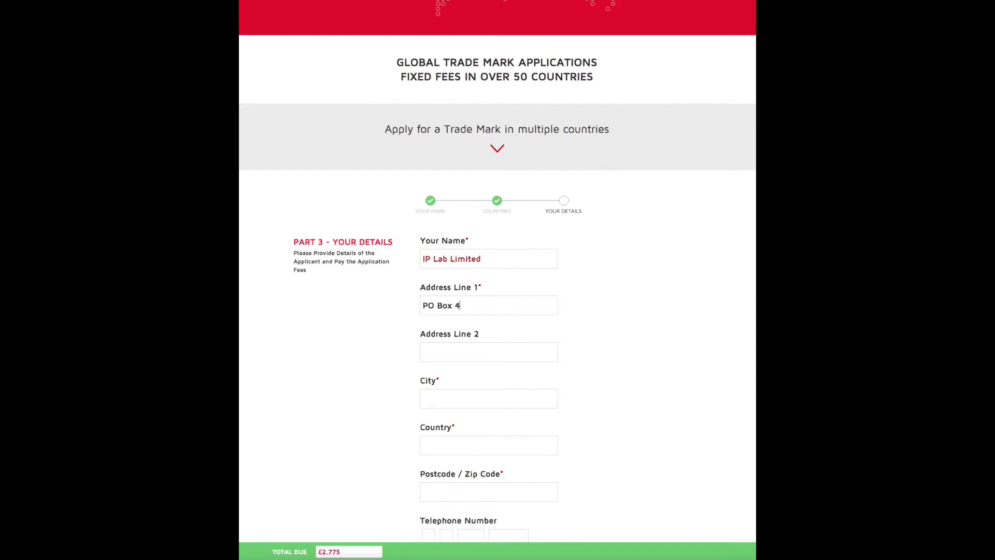
text(71St. Peter Port)
key(Tab)
text(Guernsey)
key(Tab)
text(GY1 6AU)
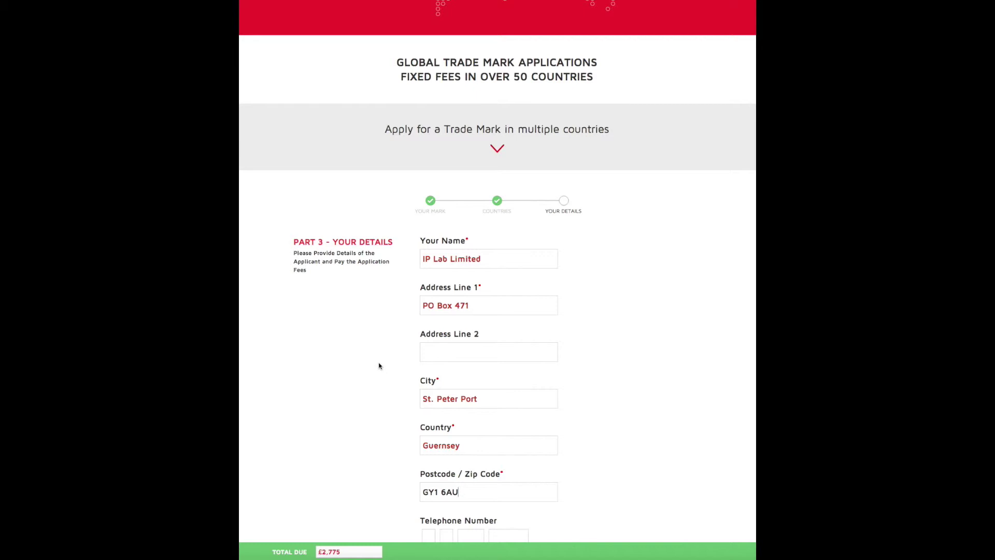
scroll(380, 364, down, 5)
Enter the company's contact e-mail address in the Email field
click(427, 316)
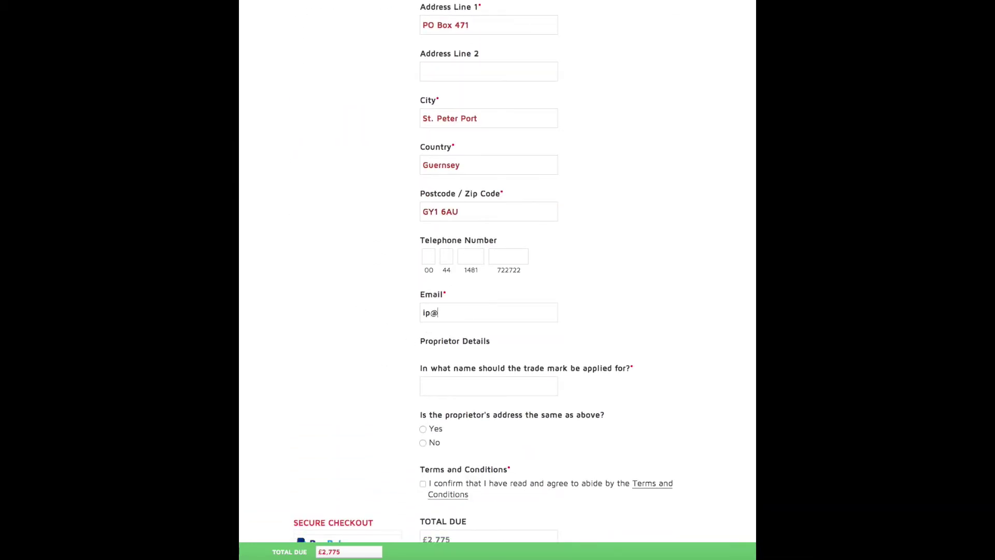
click(365, 379)
Apply in the name 'IP Lab Limited' and mark the proprietor's address as the same
click(439, 379)
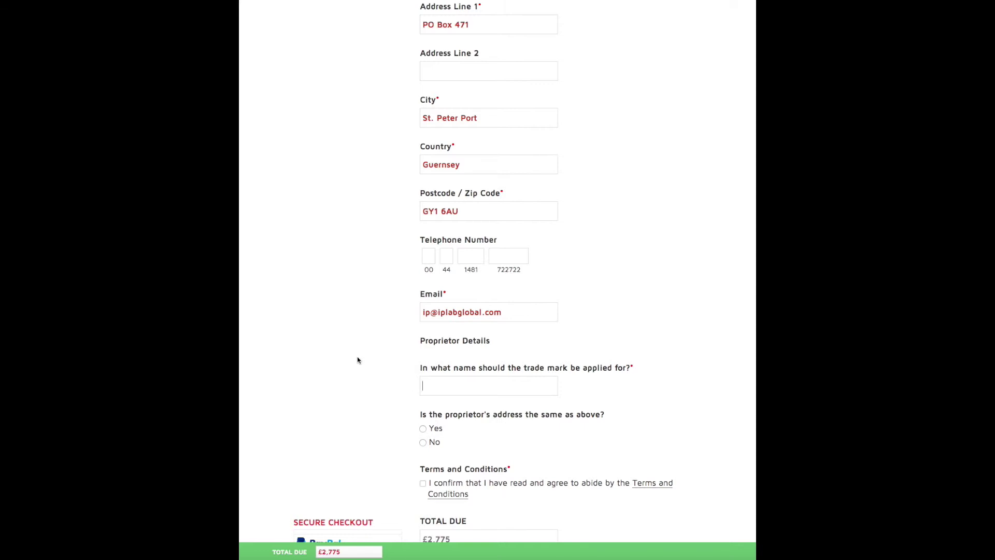
text(IP Lab Limited)
click(363, 393)
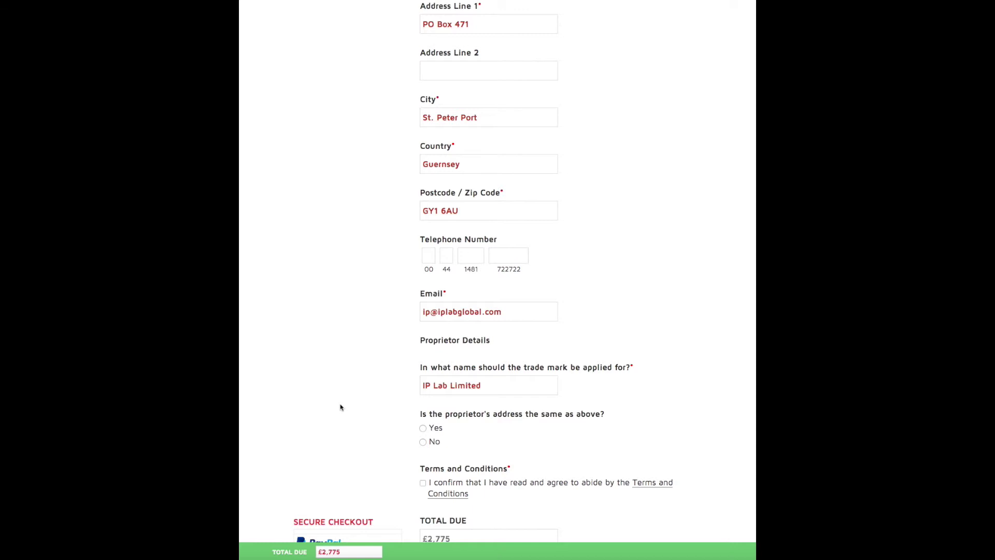
click(423, 428)
click(367, 429)
Accept the terms and conditions and submit the application with £2,775 due
scroll(511, 445, down, 3)
scroll(512, 445, down, 1)
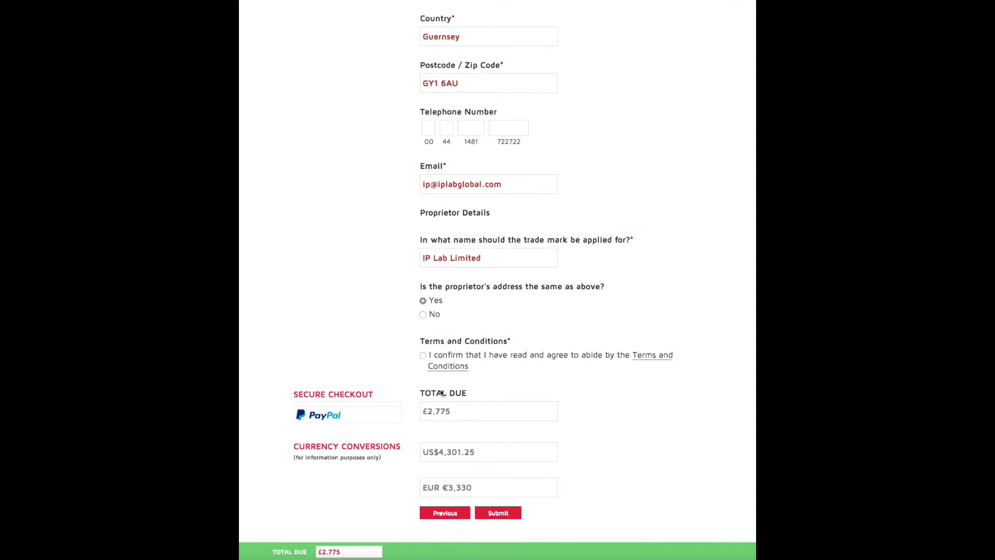
click(423, 356)
scroll(353, 490, down, 1)
scroll(353, 486, down, 1)
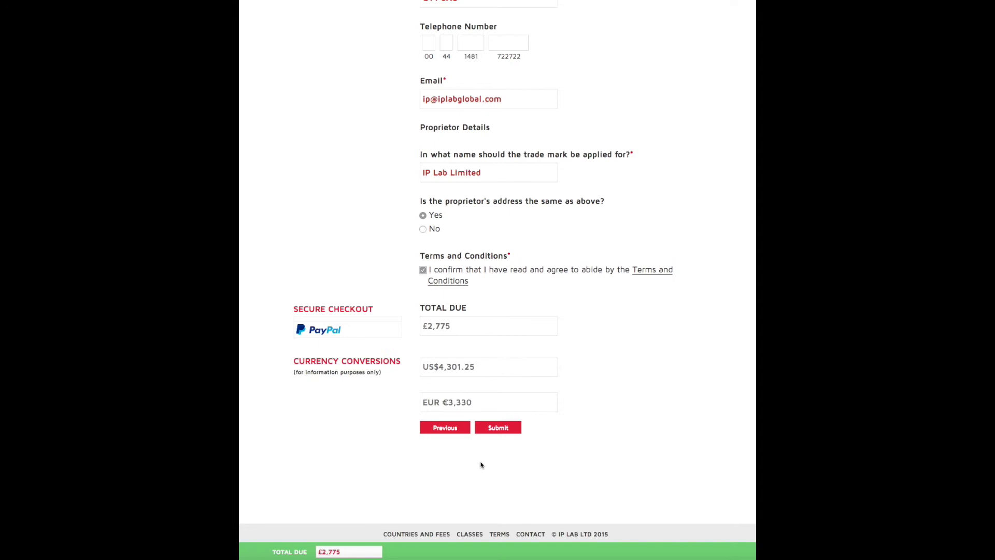
click(495, 429)
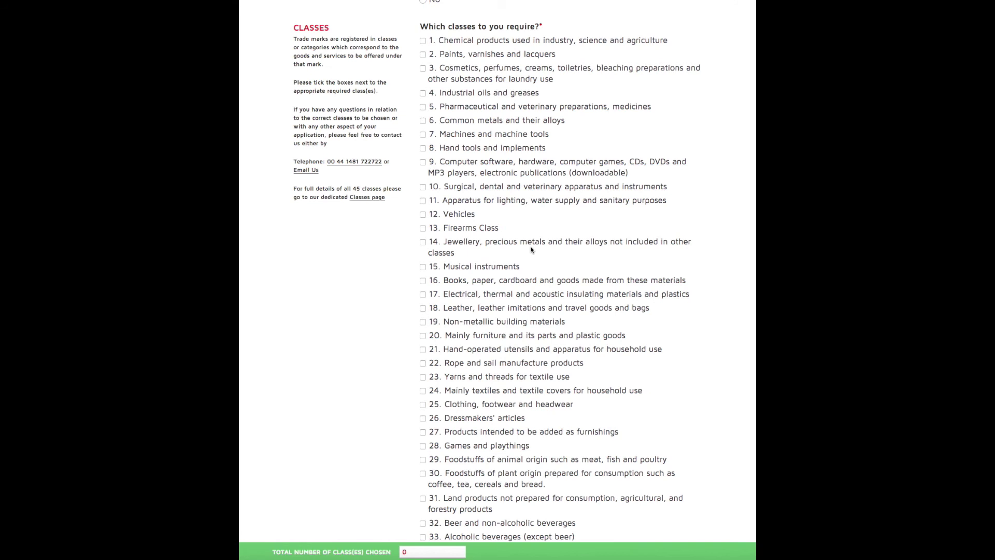
scroll(532, 249, up, 8)
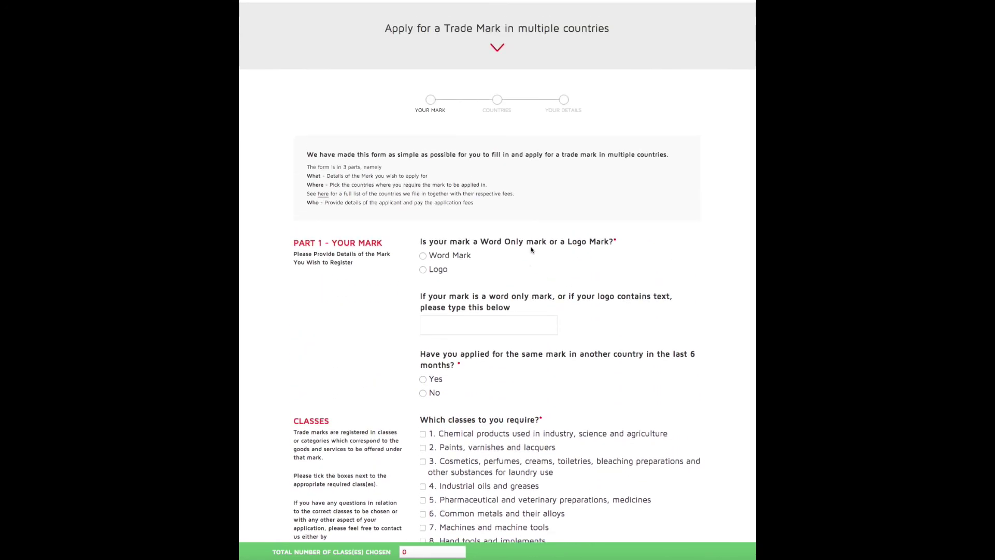
scroll(532, 250, up, 6)
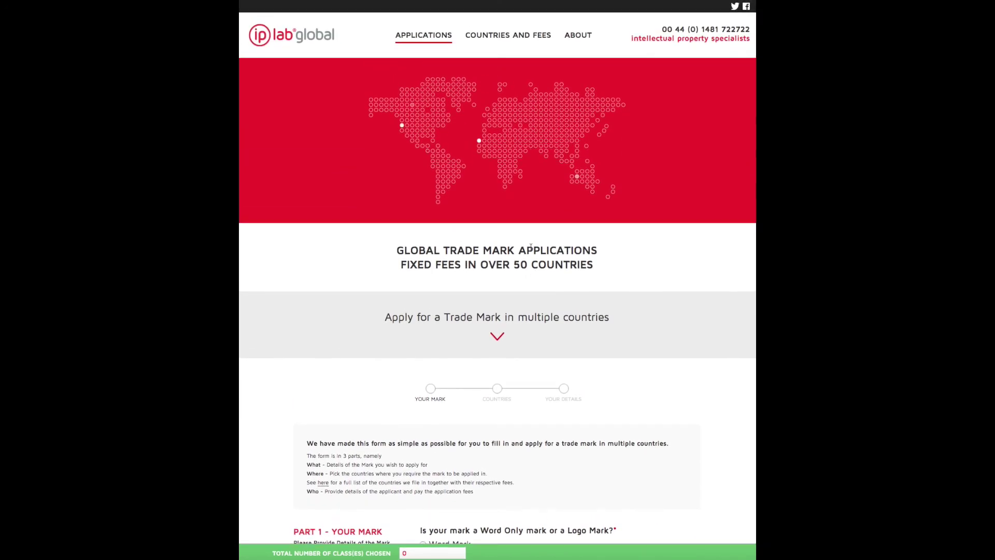